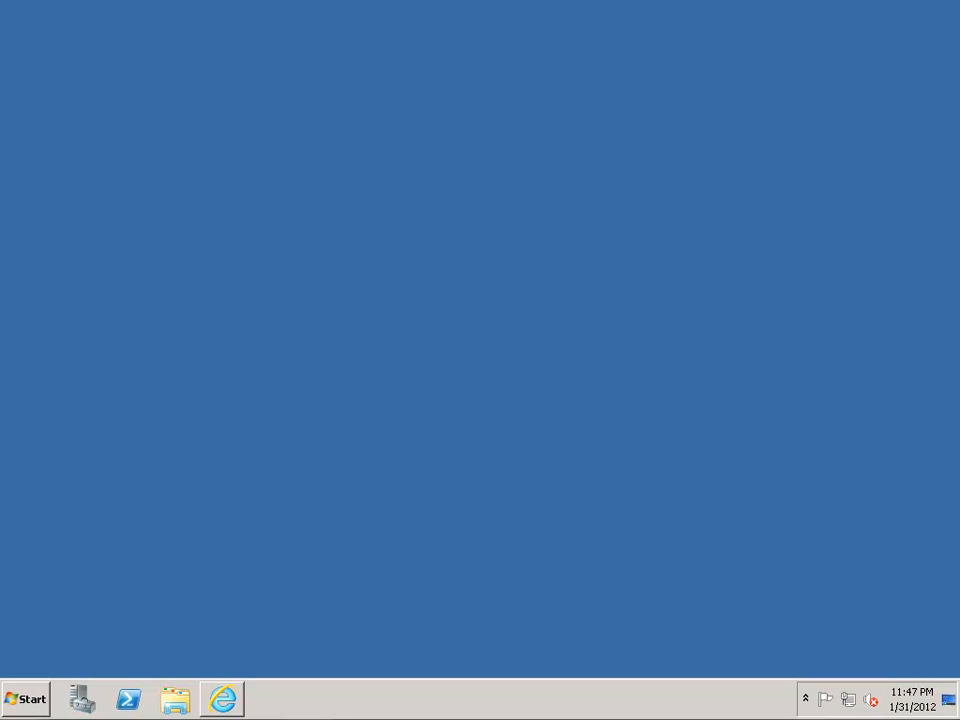
Step: Open the NitroDashboard report from the GoogleAnalytics folder in Internet Explorer's Report Manager, review its tables, and minimize the browser
click(229, 705)
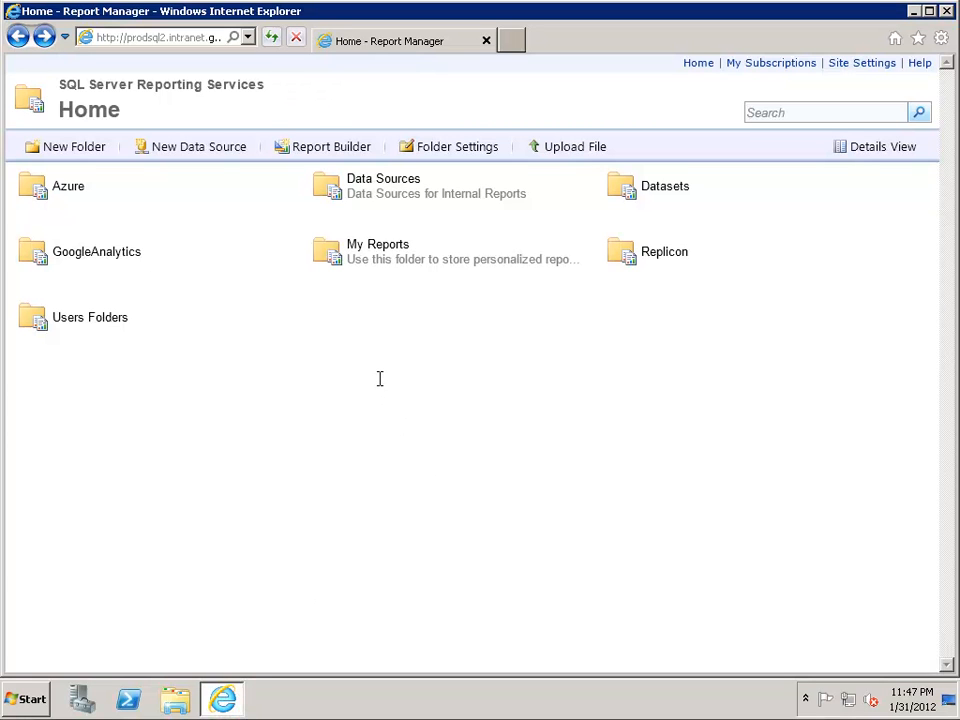
click(99, 254)
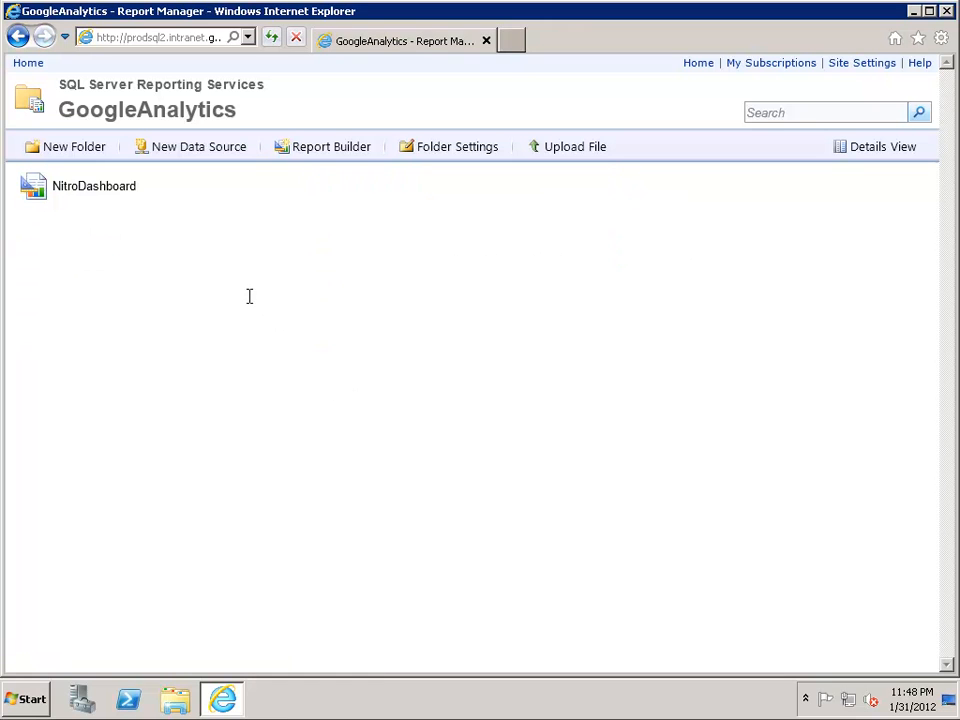
click(110, 190)
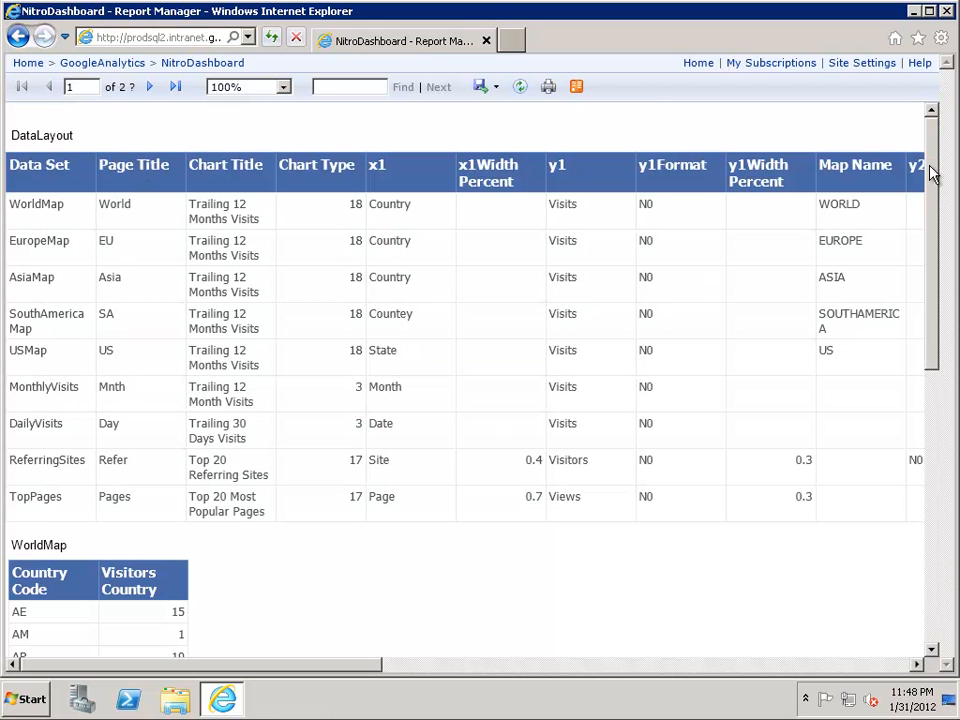
drag(930, 168, 932, 212)
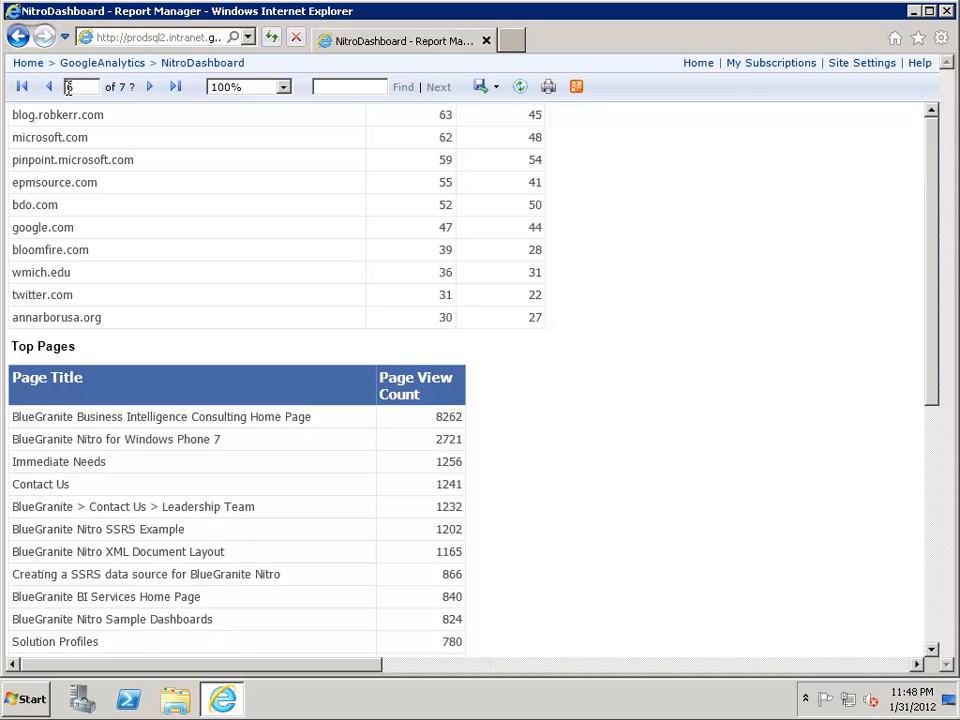
click(49, 88)
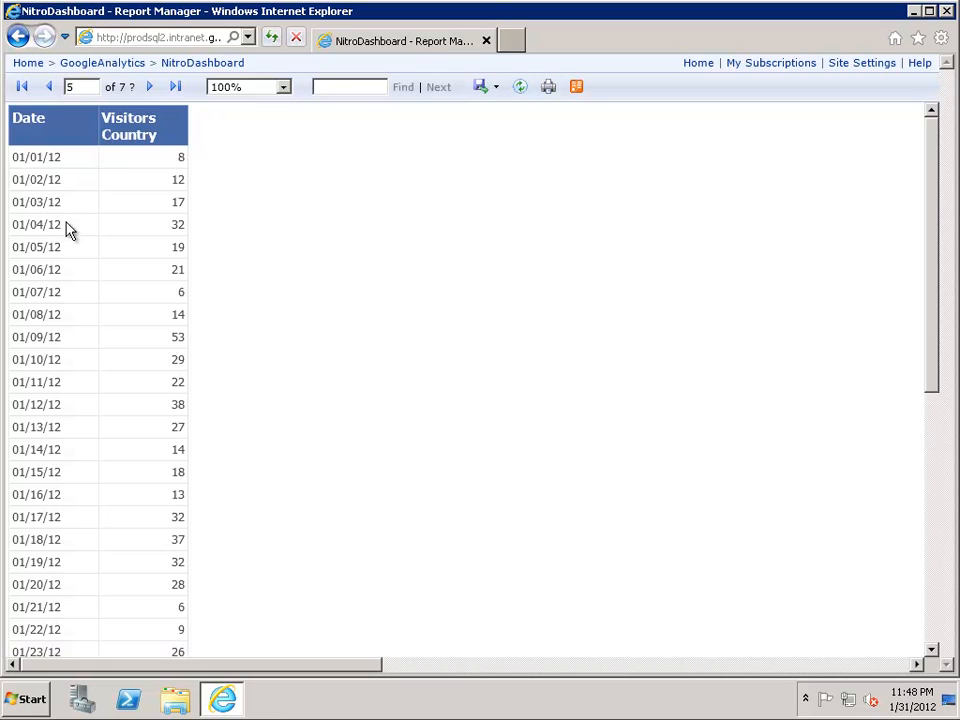
click(912, 11)
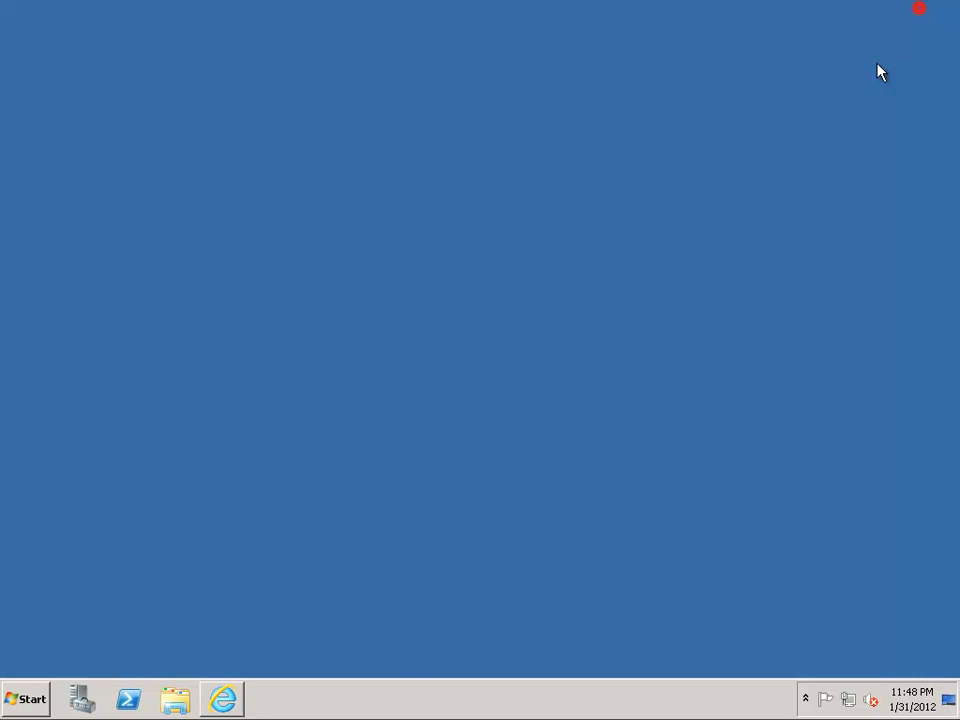
Step: Launch Microsoft Excel 2010 and open the PowerPivot window for the blank workbook
click(26, 702)
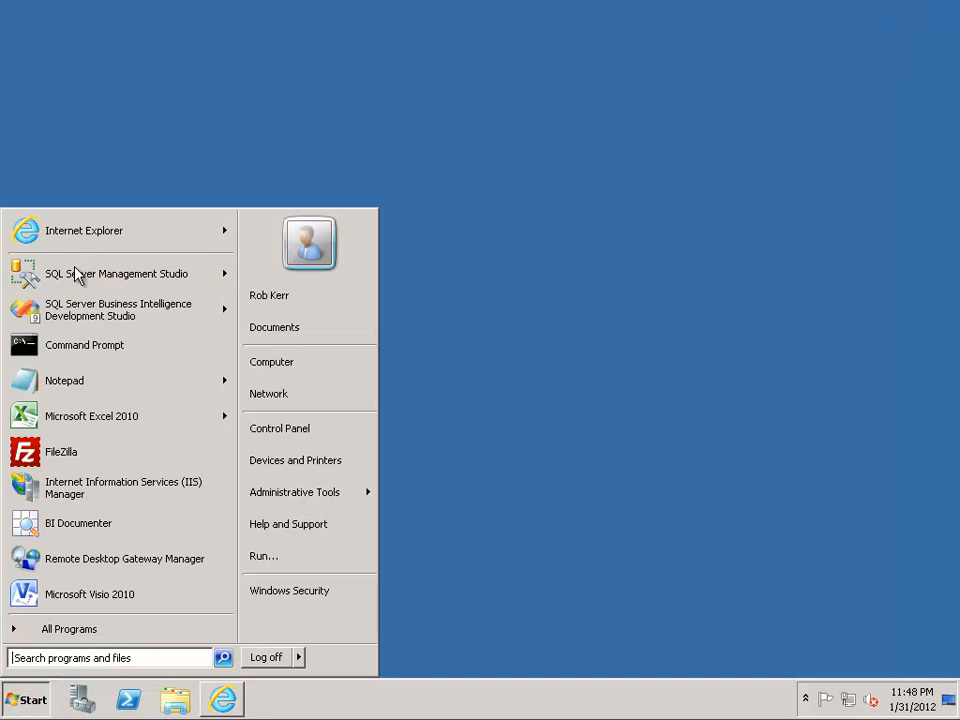
click(57, 418)
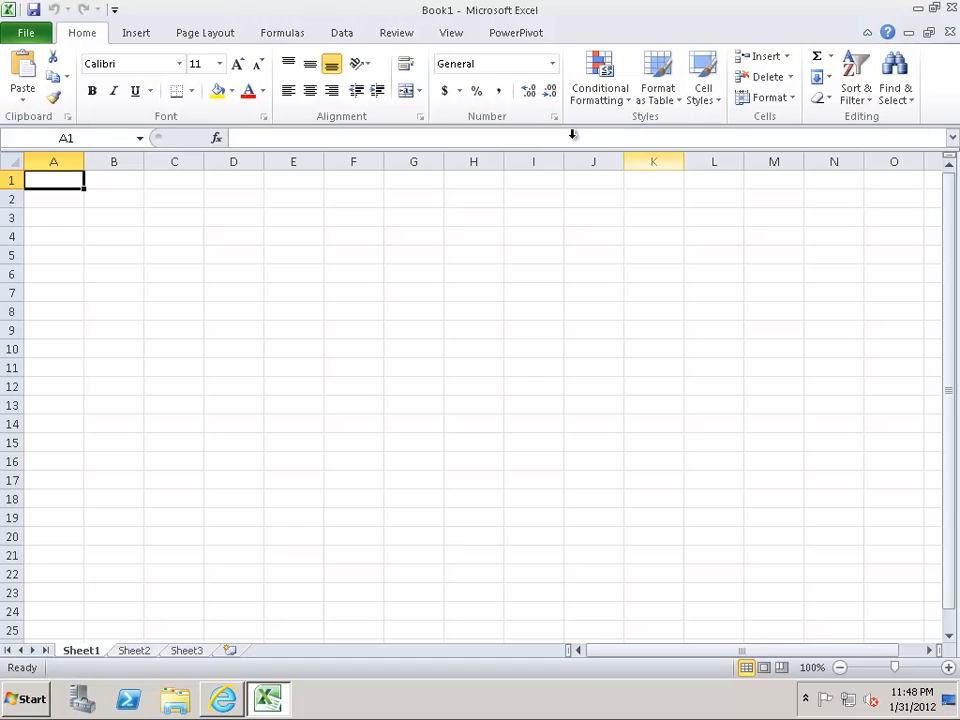
click(515, 32)
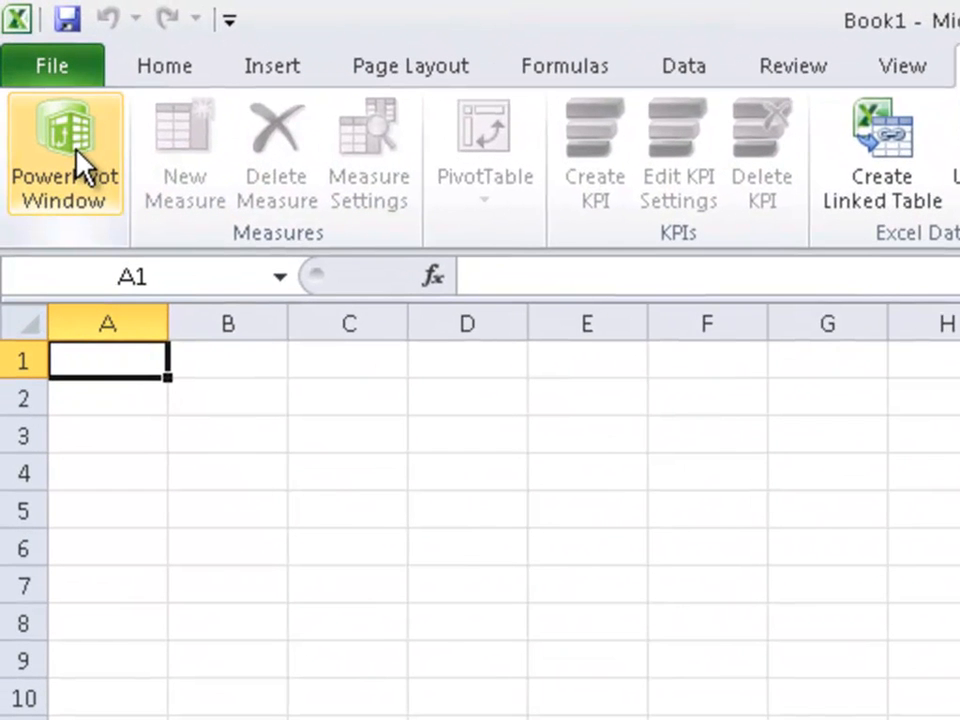
click(56, 112)
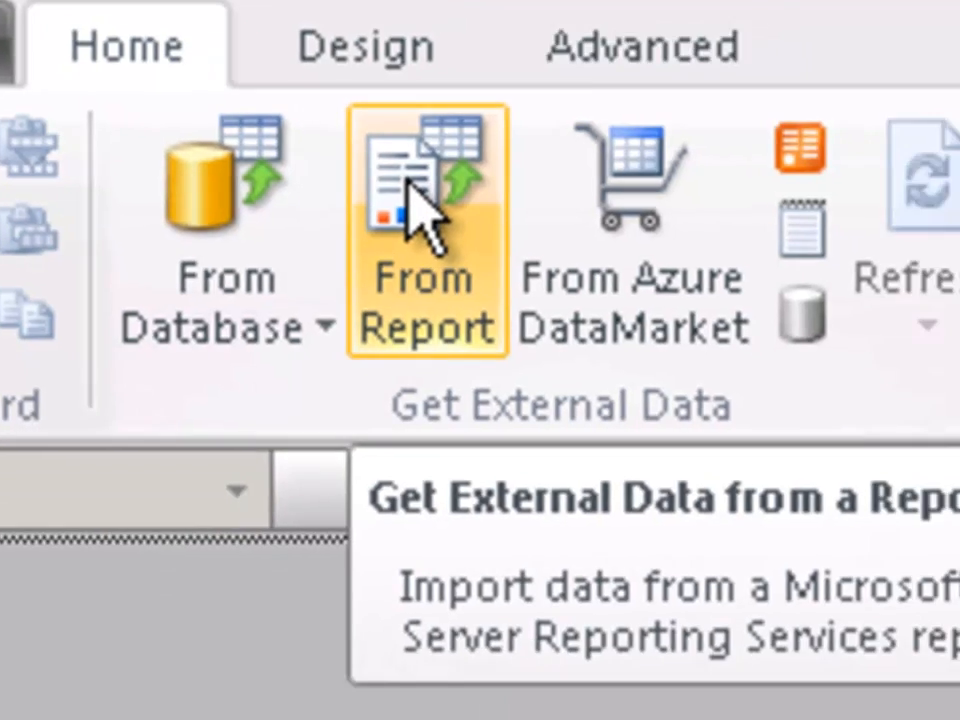
Step: Start importing external data from a Reporting Services report and set the friendly connection name to WebAnalytics
click(468, 226)
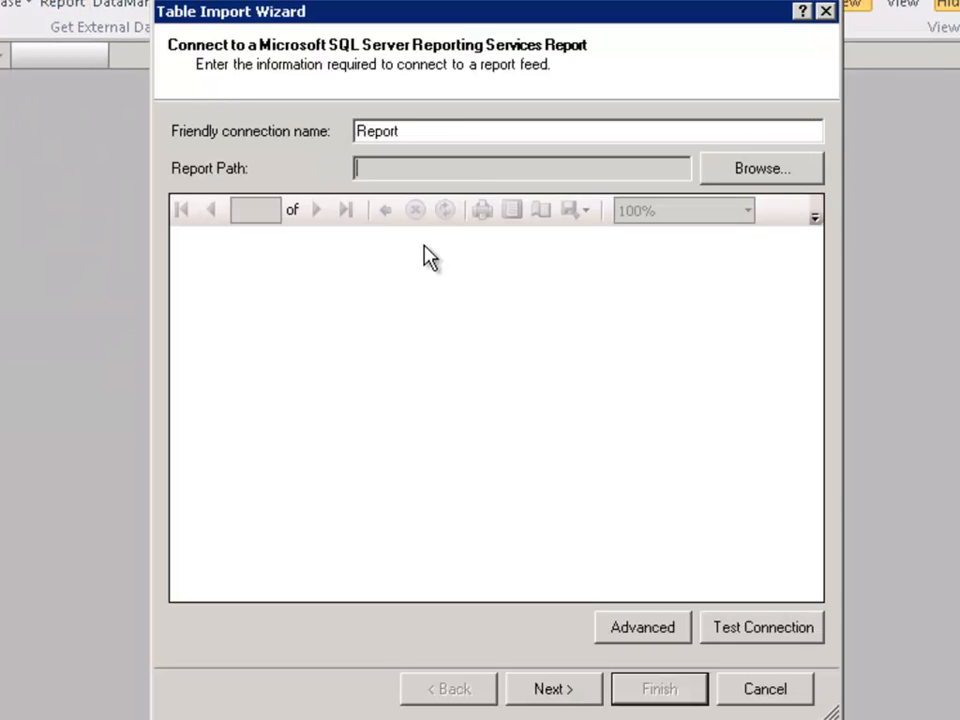
drag(414, 131, 287, 120)
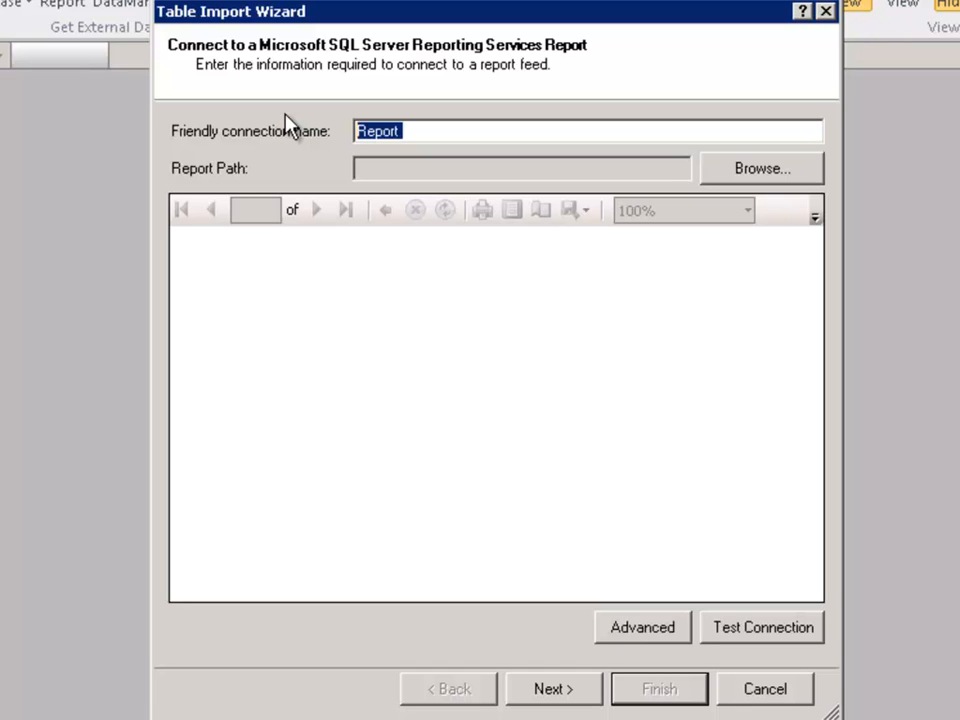
text(WebAnalytics)
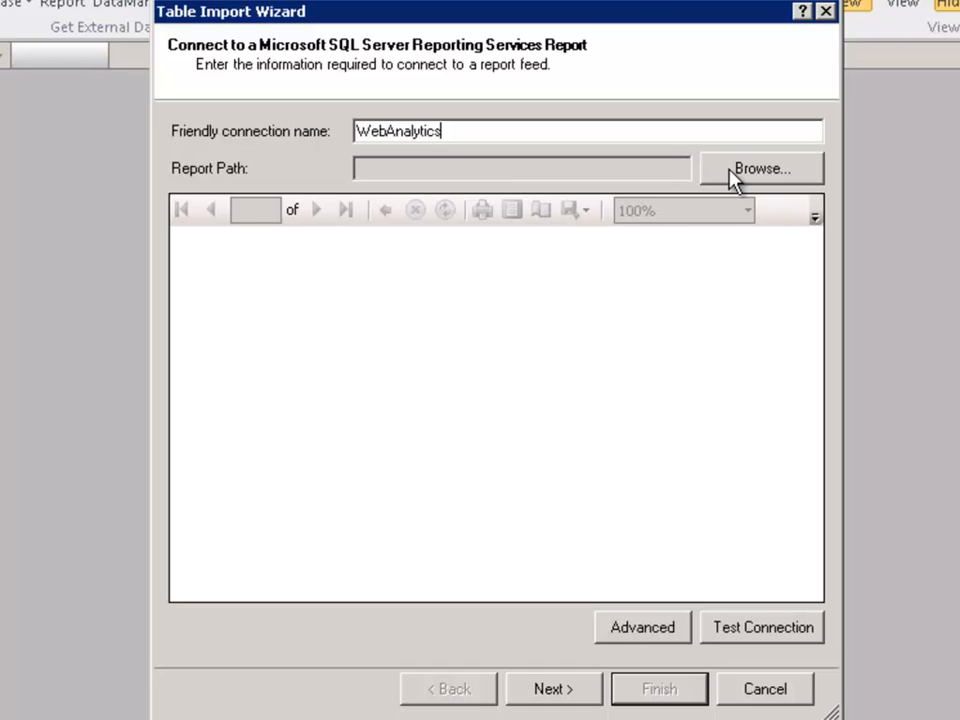
click(760, 170)
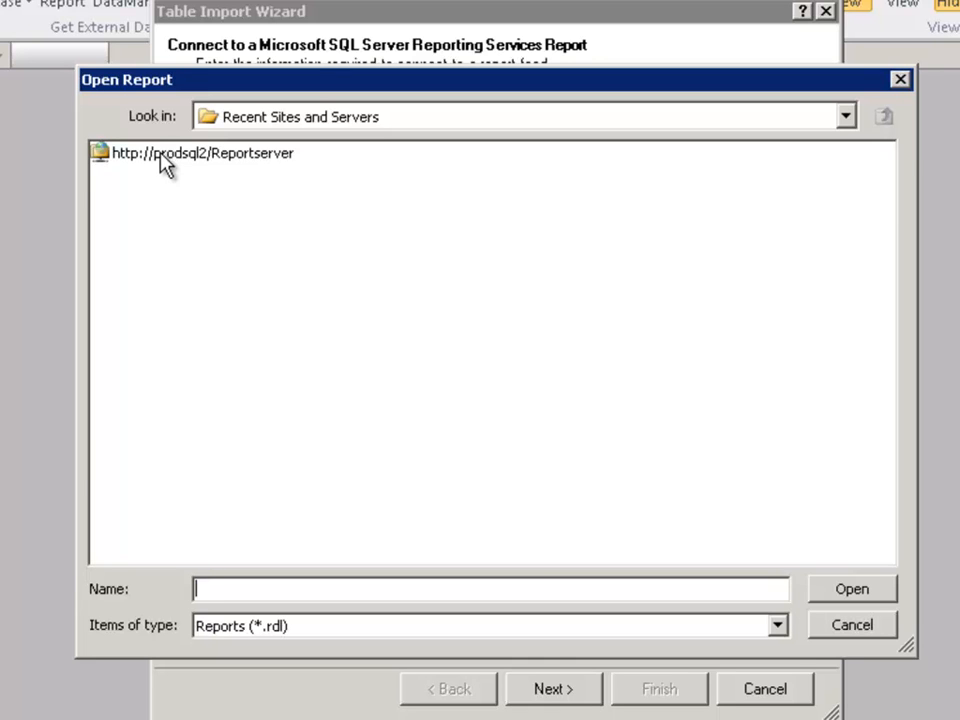
drag(253, 81, 184, 72)
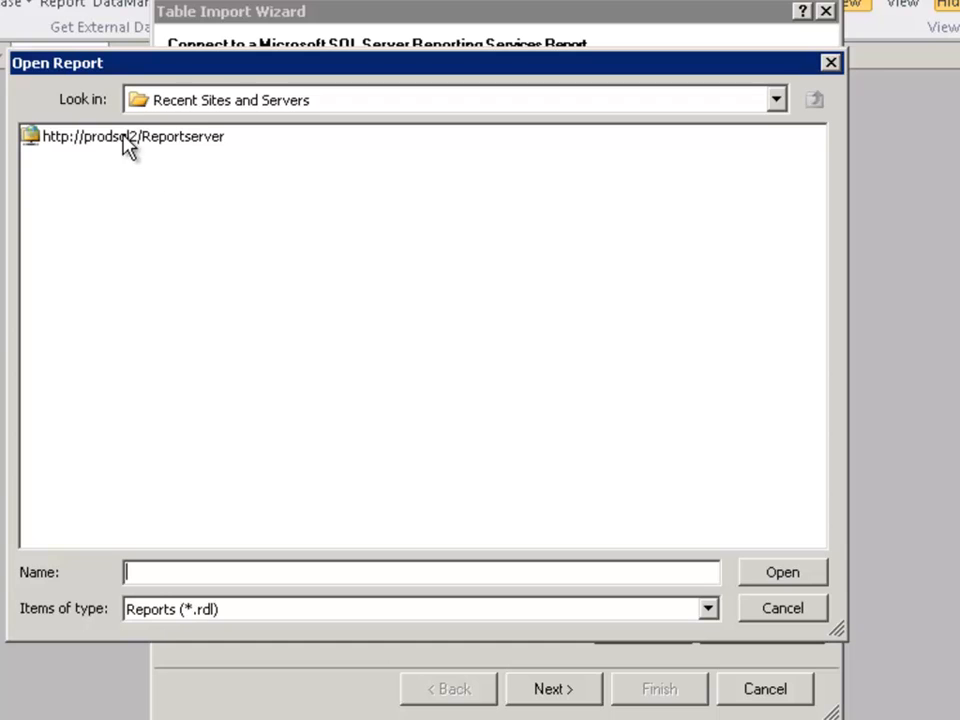
click(128, 141)
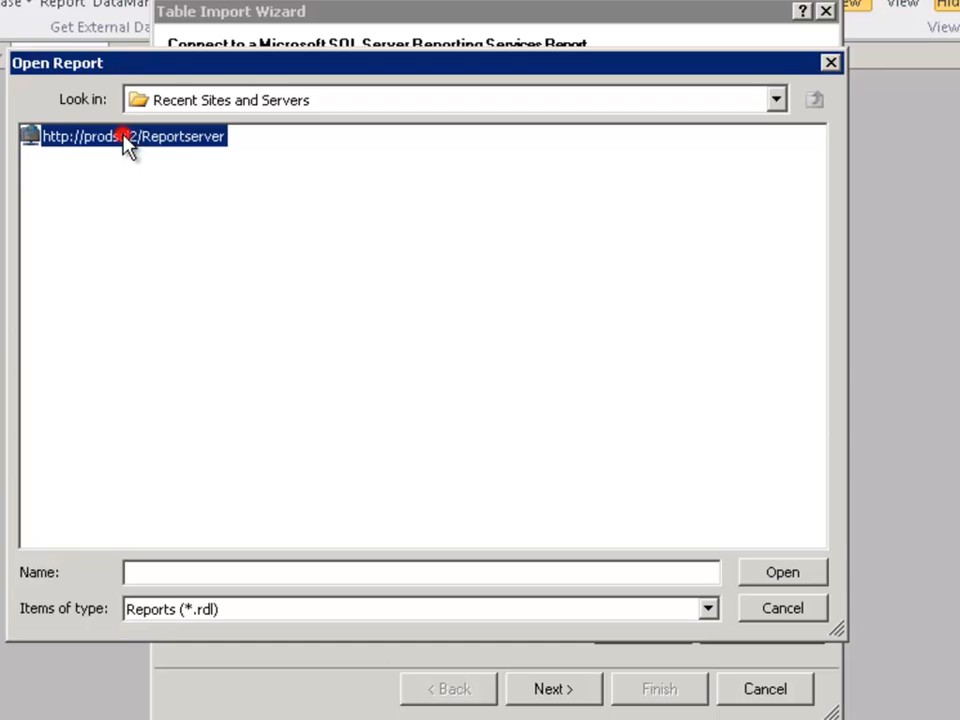
double_click(190, 140)
double_click(66, 208)
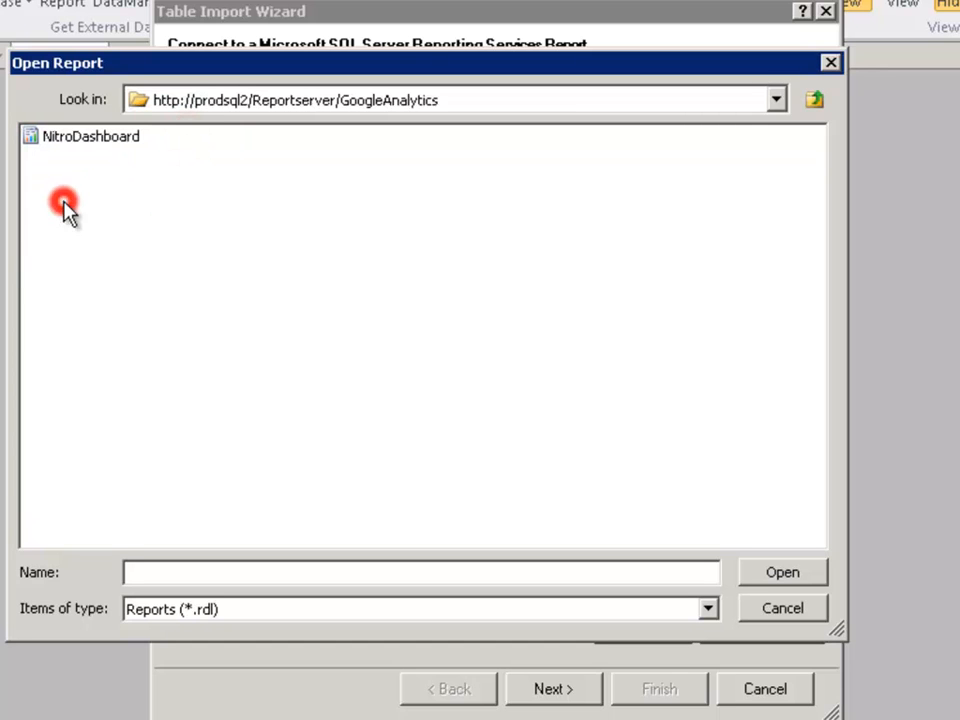
double_click(84, 139)
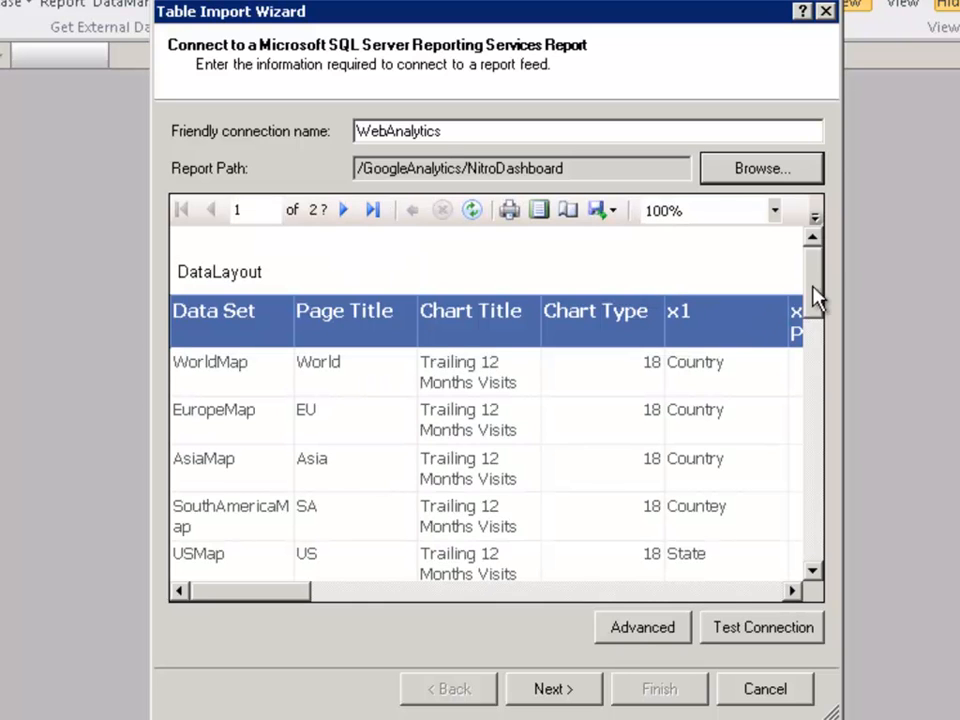
Step: Review the WorldMap data in the report preview, then import only the WorldMap table and close the import wizard
drag(815, 285, 800, 392)
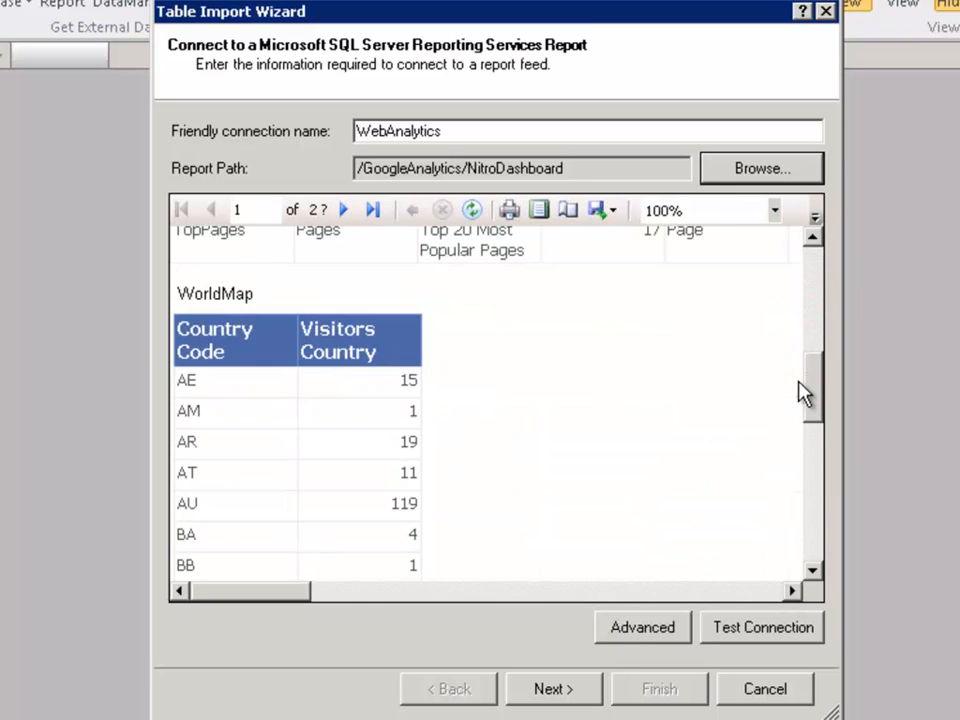
click(245, 294)
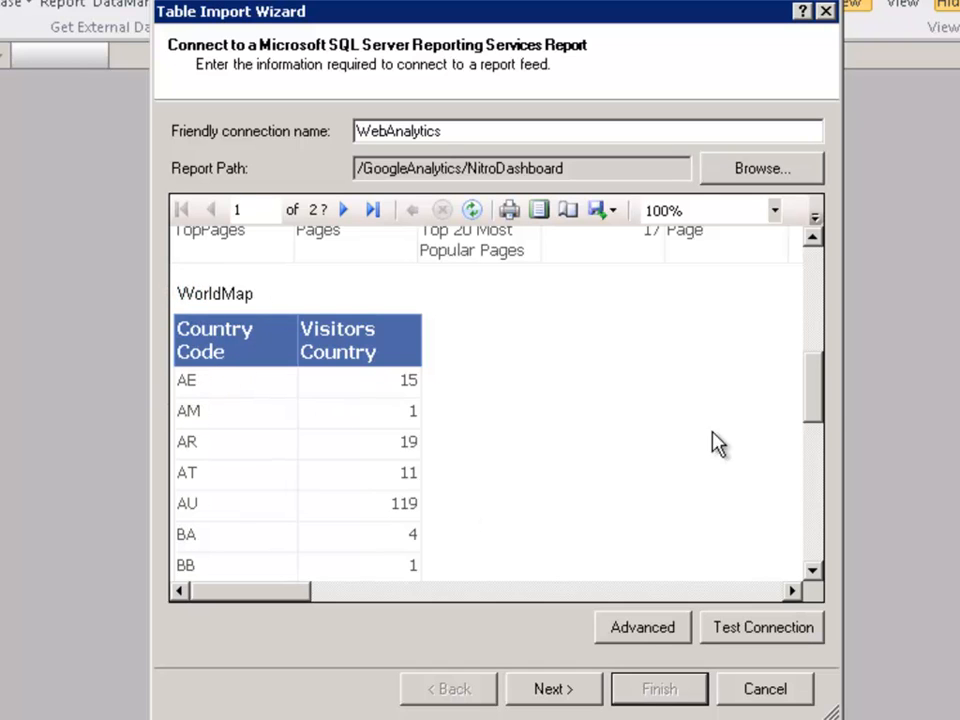
drag(815, 397, 825, 268)
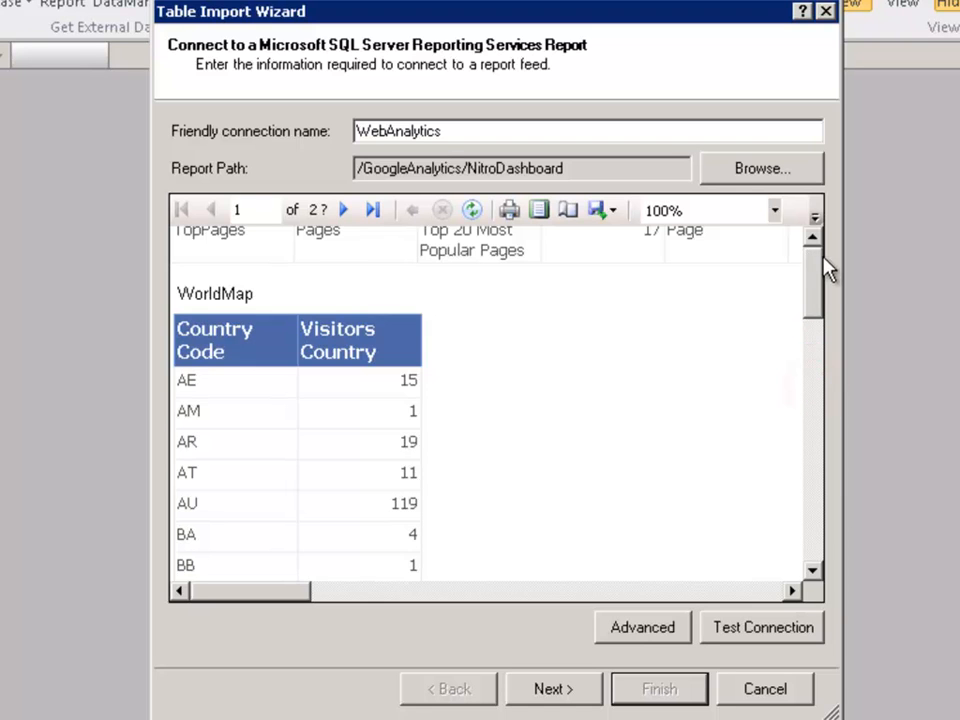
click(562, 688)
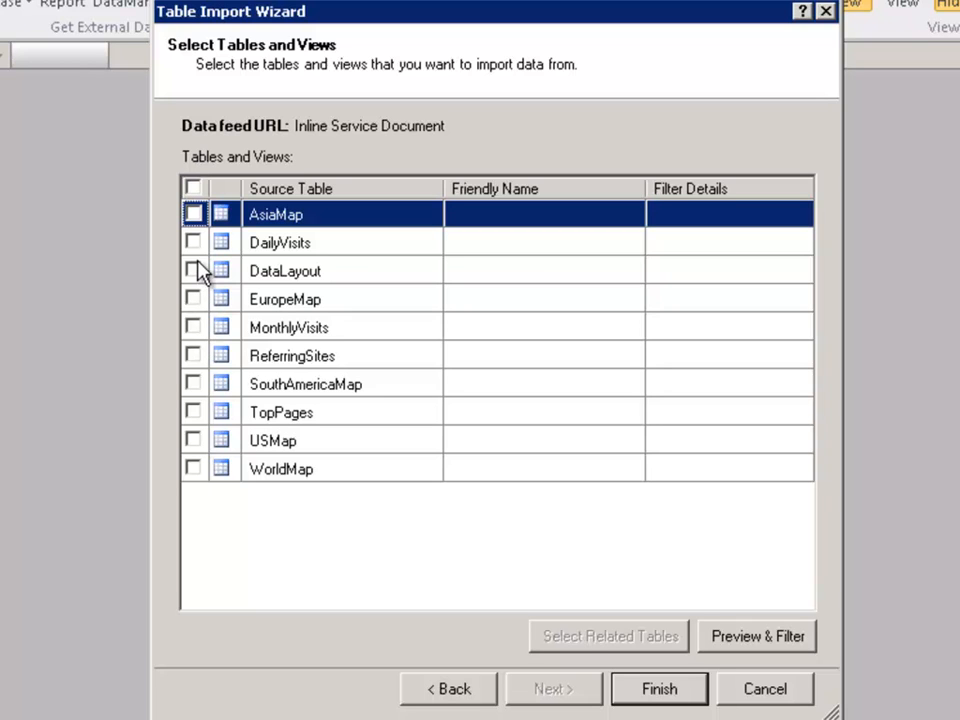
click(193, 467)
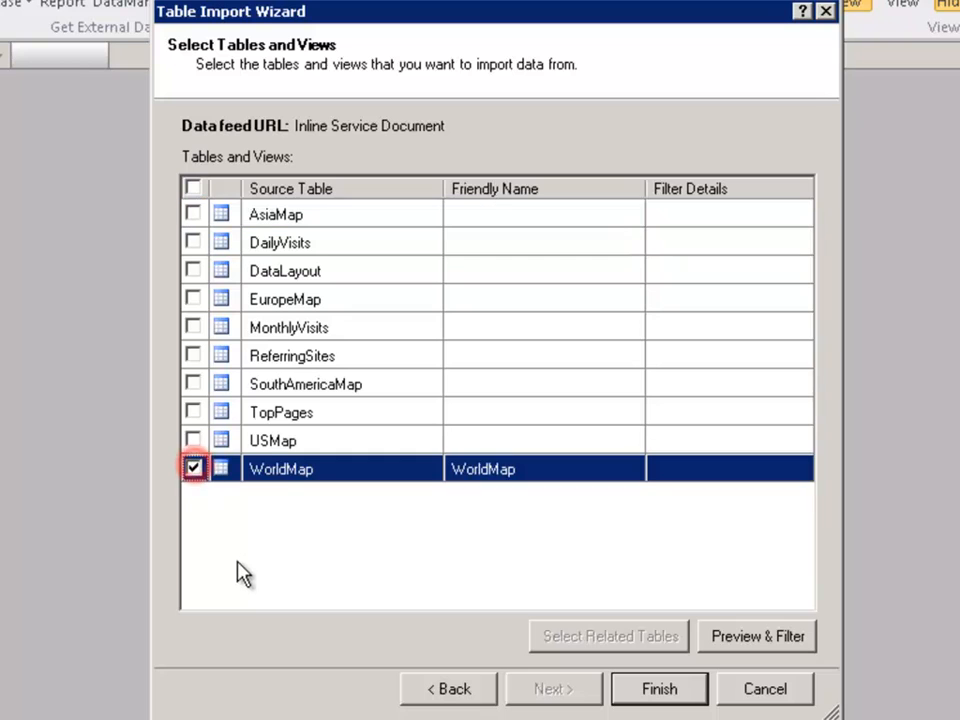
click(645, 690)
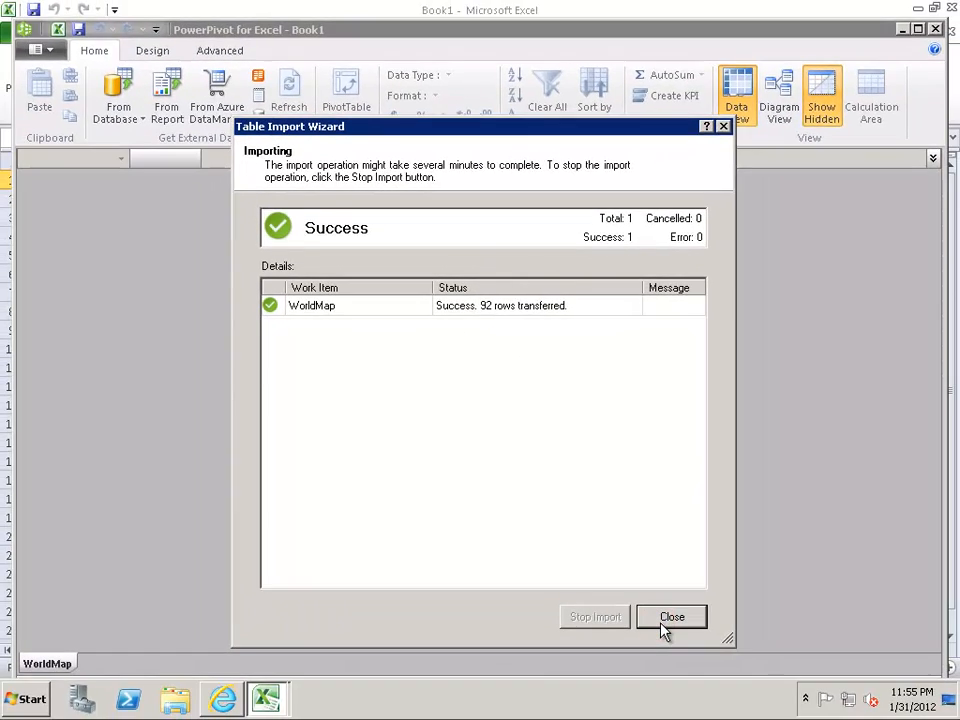
click(740, 692)
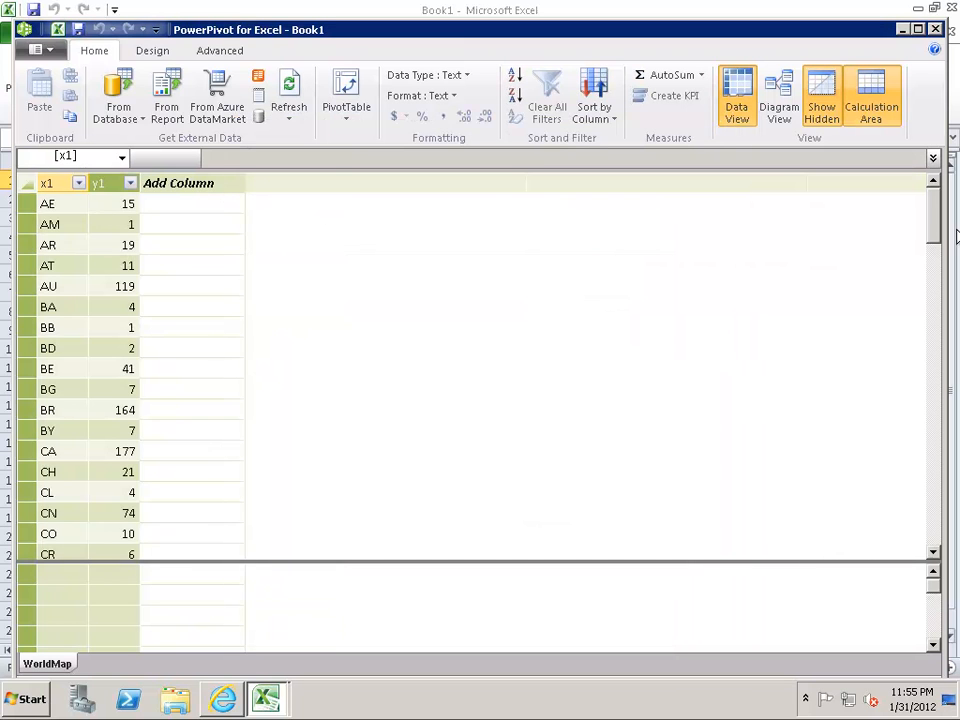
Step: Rename the x1 column of the WorldMap table to CountryCode and widen it to fit the name
mouse_move(934, 214)
mouse_down()
mouse_move(940, 410)
mouse_move(936, 189)
mouse_up()
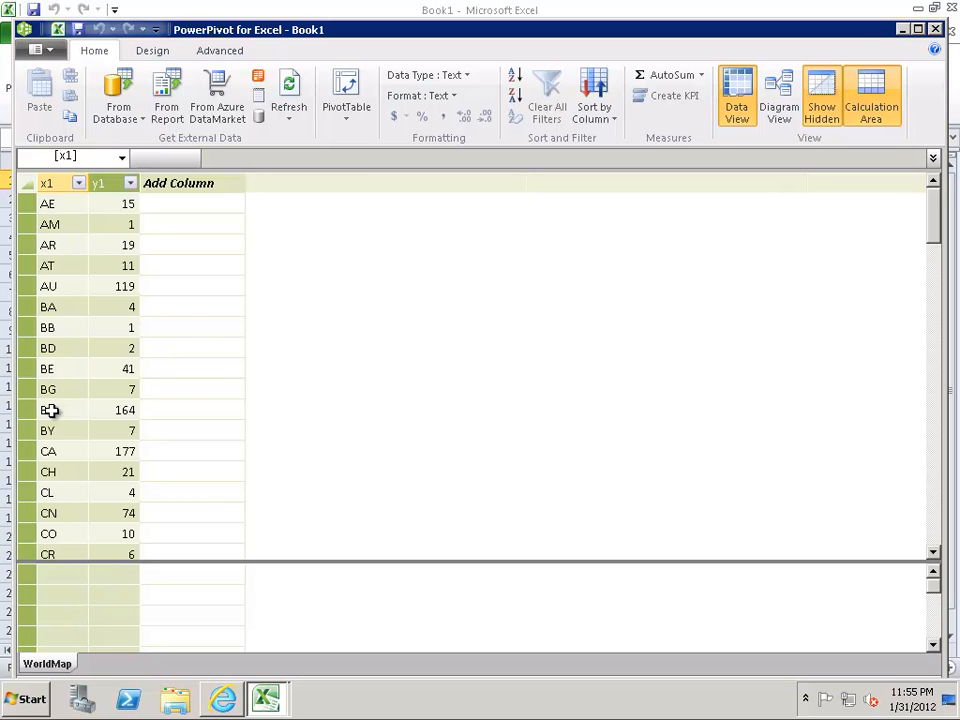
double_click(46, 183)
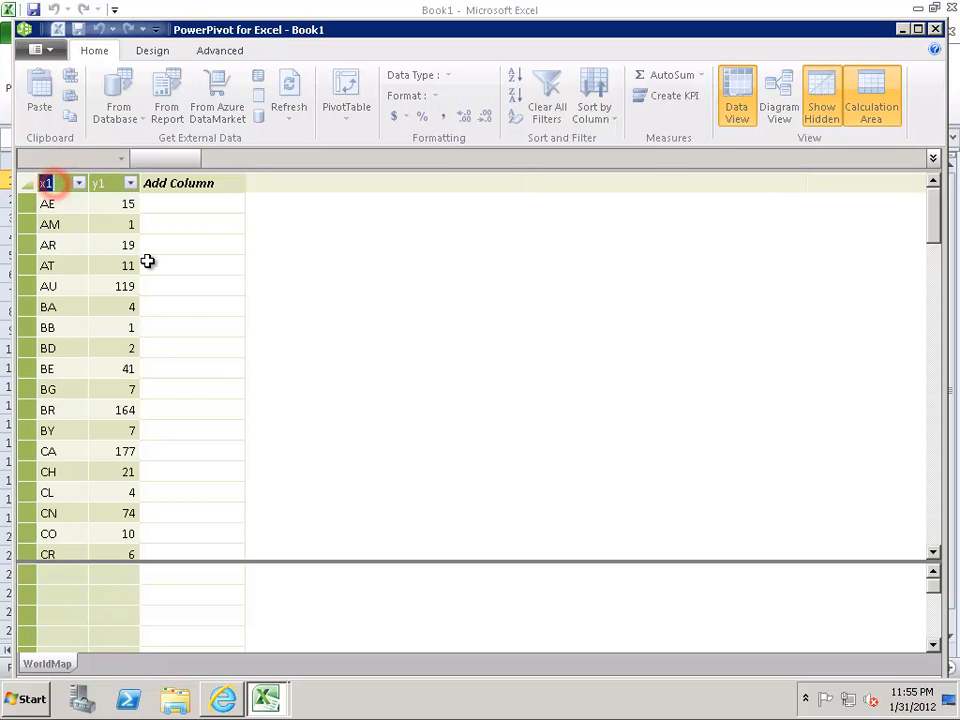
text(CountryCode)
key(Return)
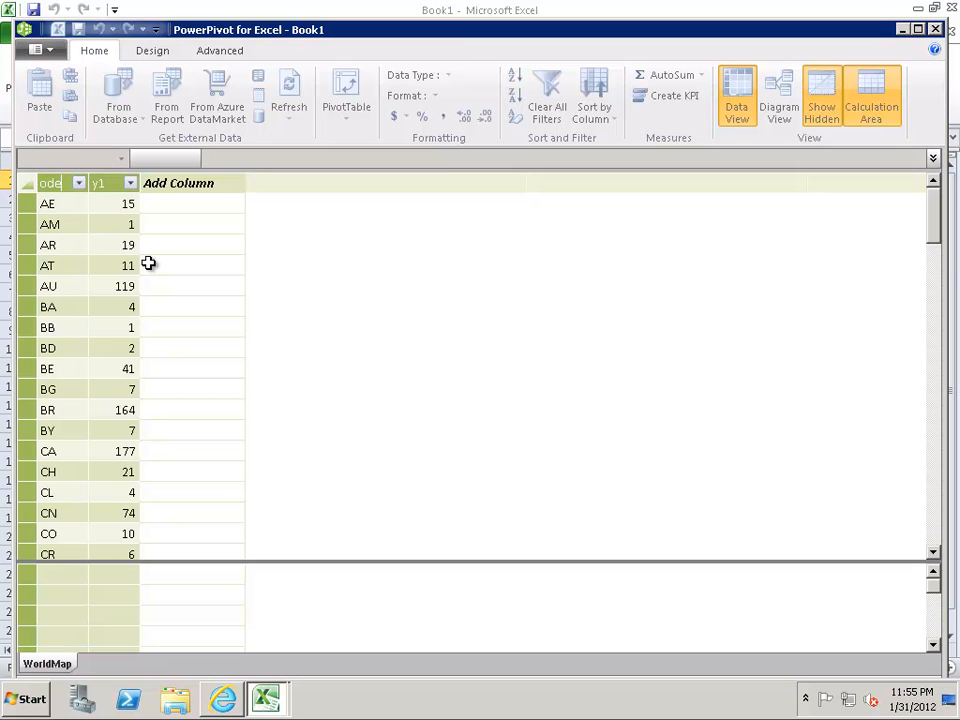
click(60, 183)
Step: Widen the y1 column of the WorldMap table and rename it to Visitors
drag(92, 183, 381, 182)
double_click(302, 183)
text(Visitors)
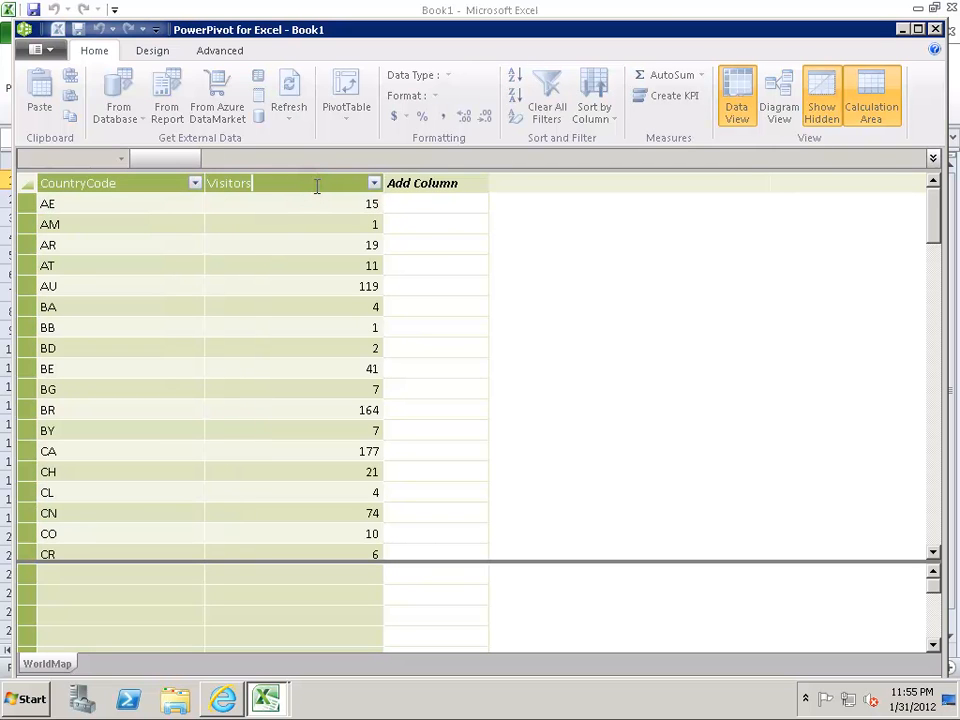
key(Return)
click(321, 290)
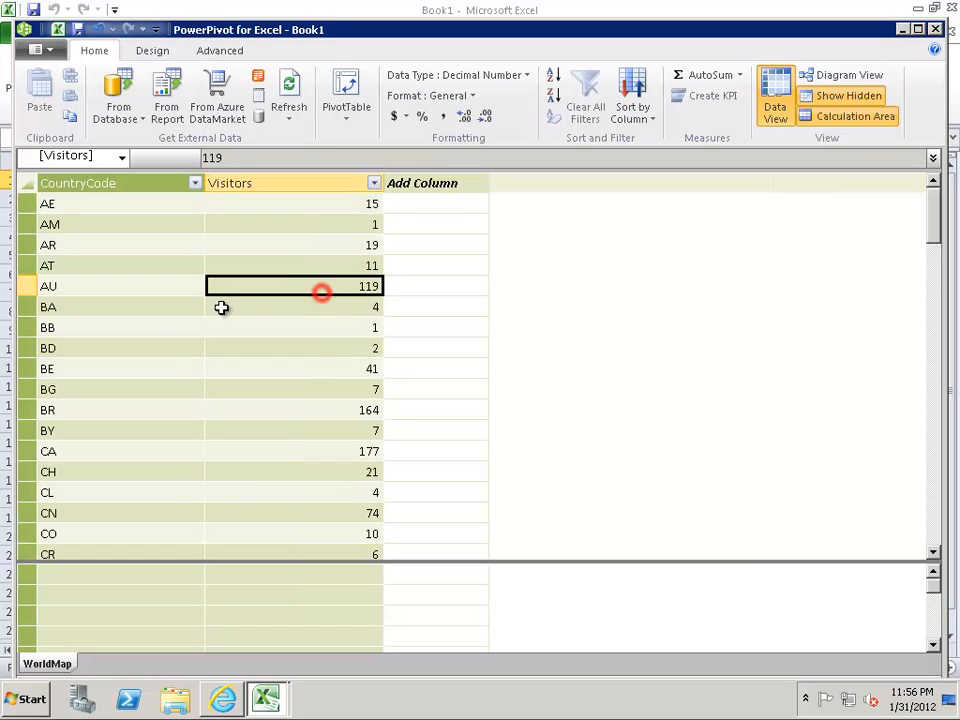
click(154, 326)
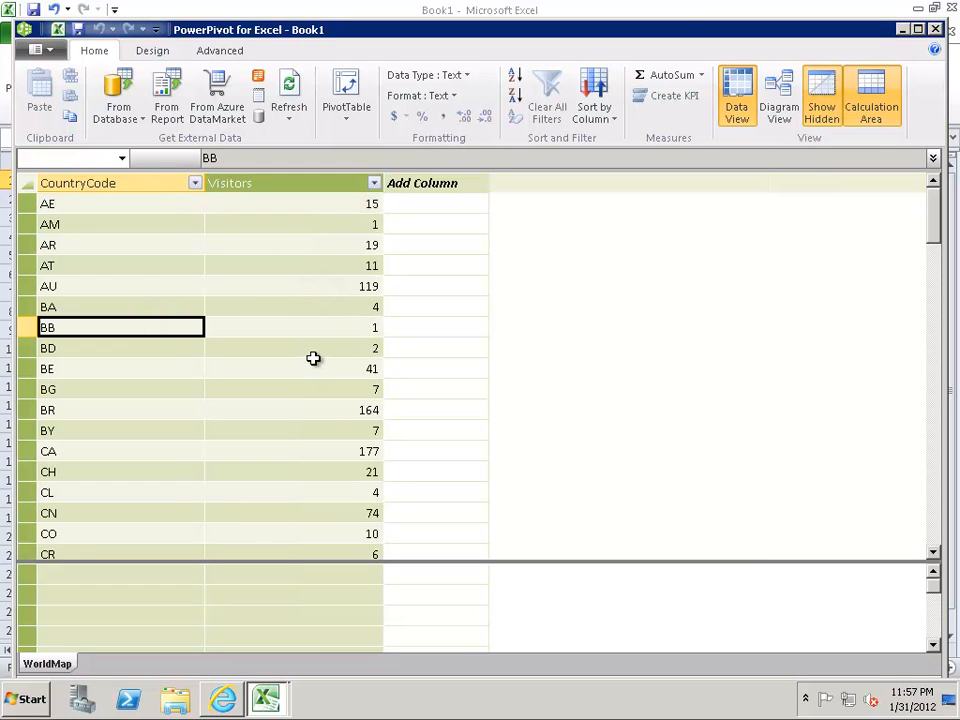